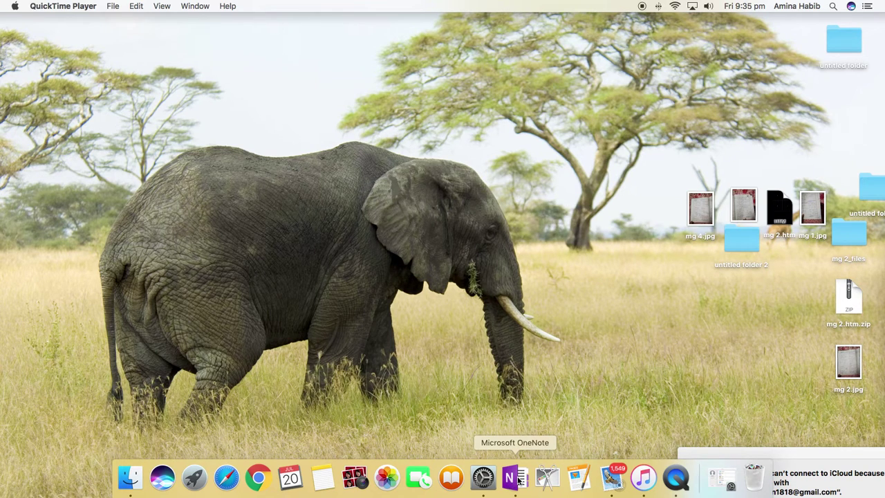
Bring OneNote forward from the Dock, showing the syringomyelia handwritten lecture notes page.
left_click(518, 478)
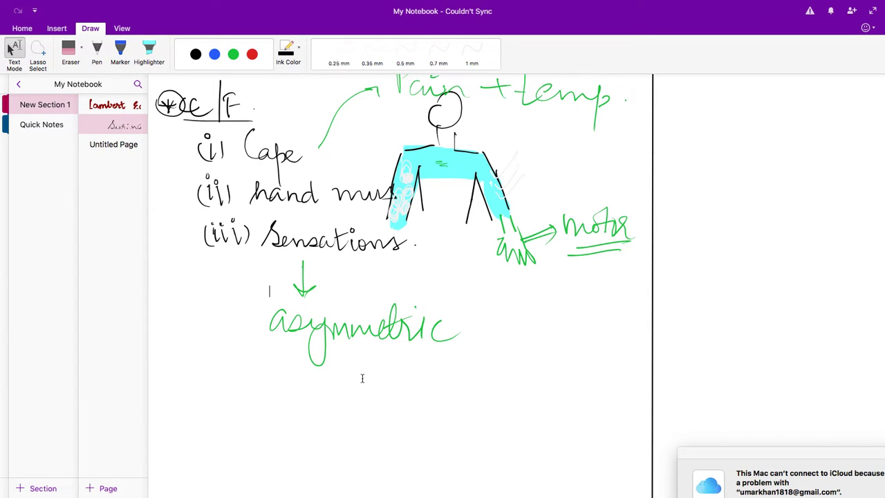
Return to the top of the Syringomyelia page and pick up the Draw tab pen.
scroll(386, 370, "up", 5)
scroll(385, 370, "up", 12)
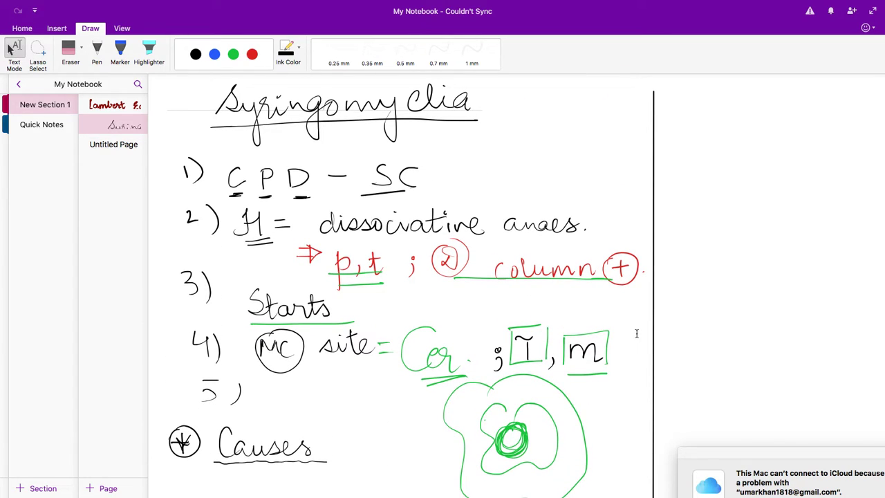
left_click(97, 49)
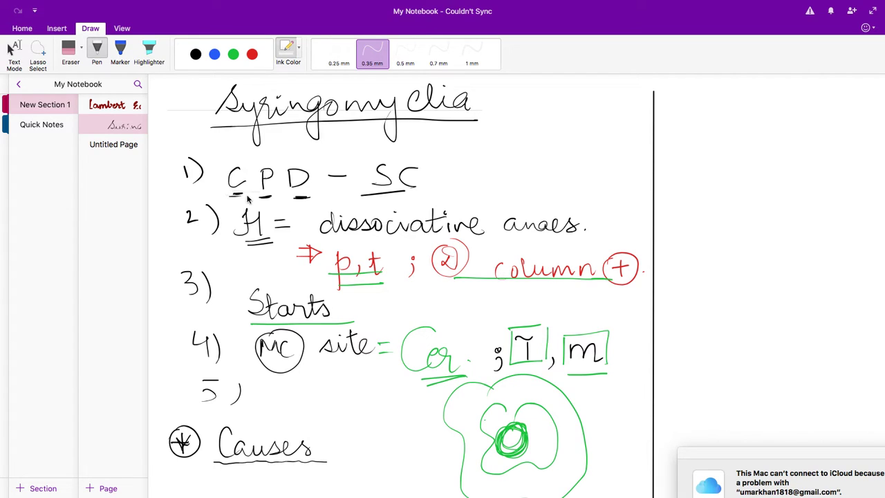
In black ink, underline the C of CPD and mark over 'dissociative', then stop inking.
left_click(195, 54)
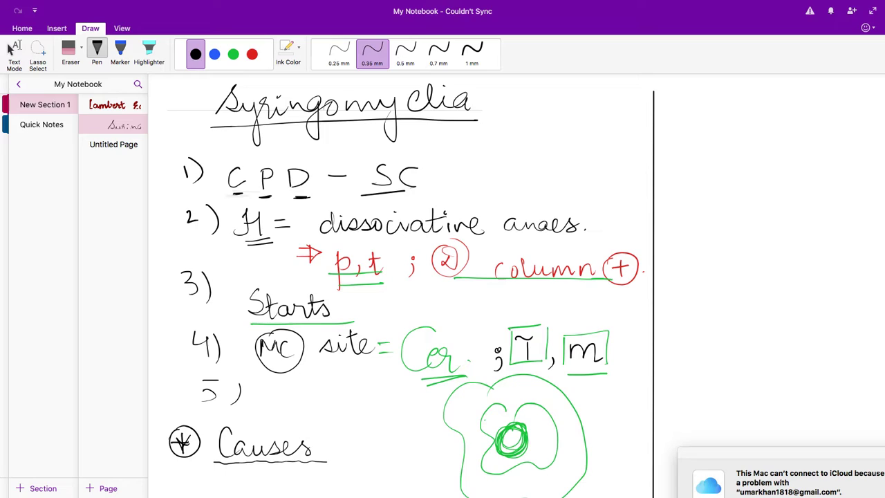
left_click_drag(227, 198, 408, 195)
mouse_move(384, 228)
left_mouse_down()
mouse_move(426, 228)
mouse_move(476, 194)
mouse_move(512, 204)
left_mouse_up()
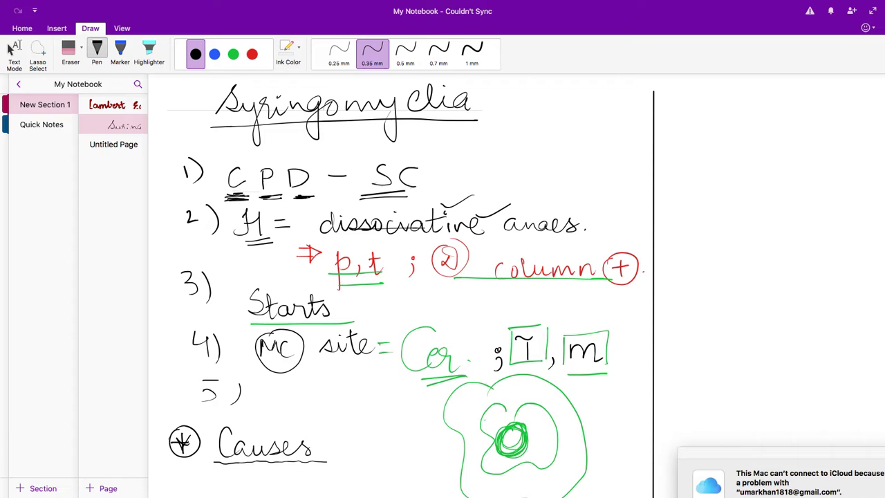
left_click(11, 49)
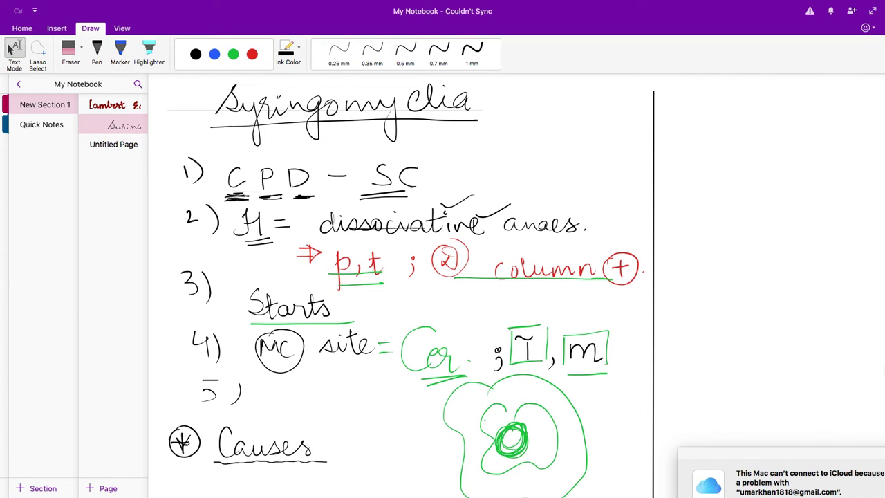
Underline 'column' and 'p,t' in point 2 with the black pen.
left_click(10, 49)
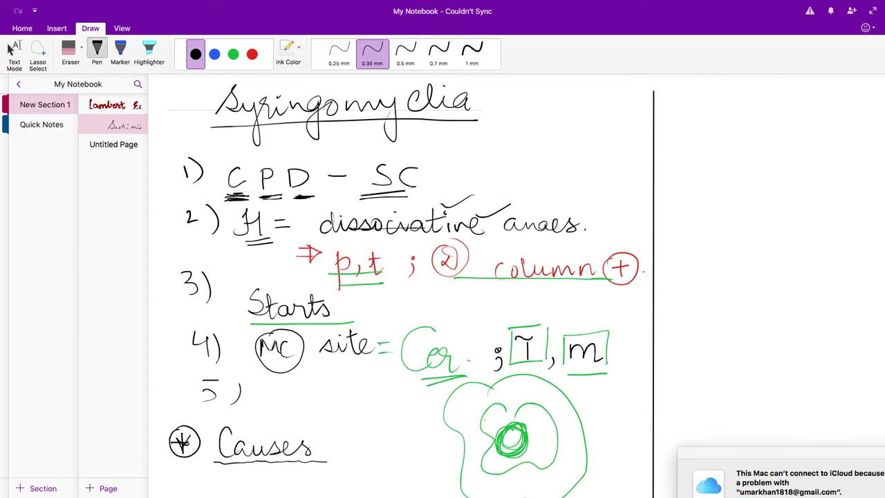
left_click_drag(435, 282, 614, 293)
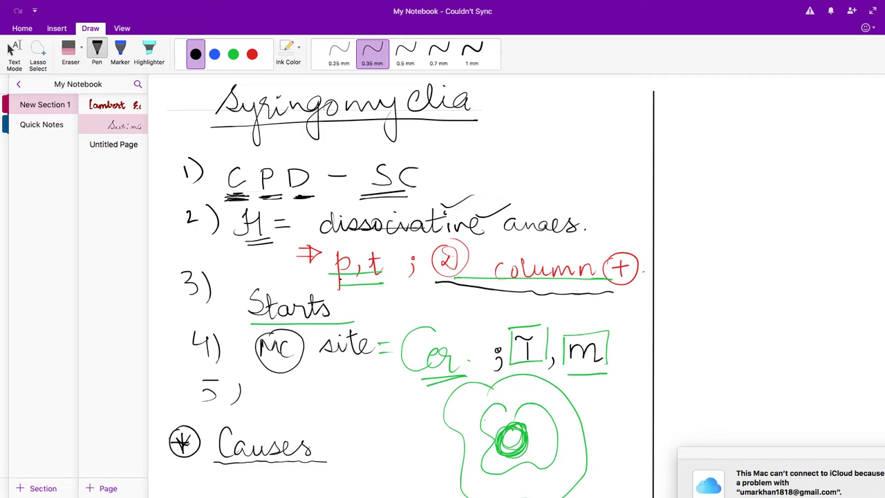
left_click_drag(339, 280, 377, 284)
Shade the centre of the inner green circle beside point 4 with black ink.
scroll(401, 285, "down", 5)
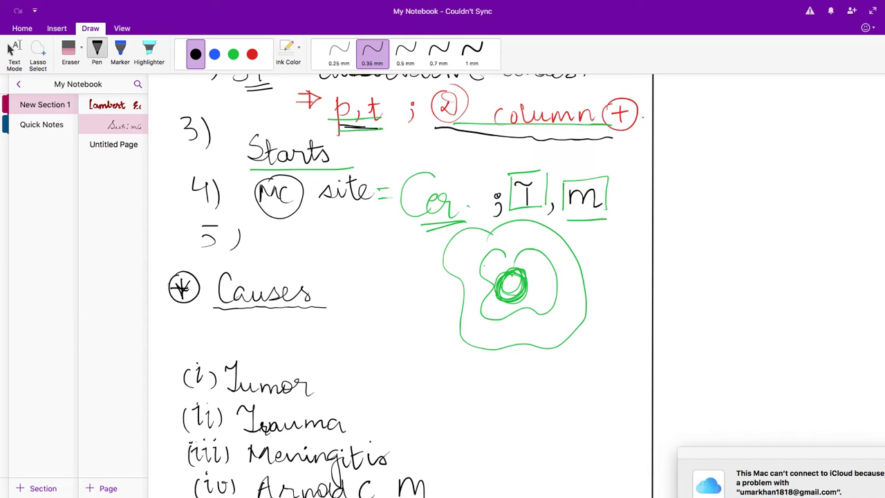
mouse_move(519, 275)
left_mouse_down()
mouse_move(506, 284)
mouse_move(523, 293)
mouse_move(499, 297)
mouse_move(512, 271)
mouse_move(505, 291)
left_mouse_up()
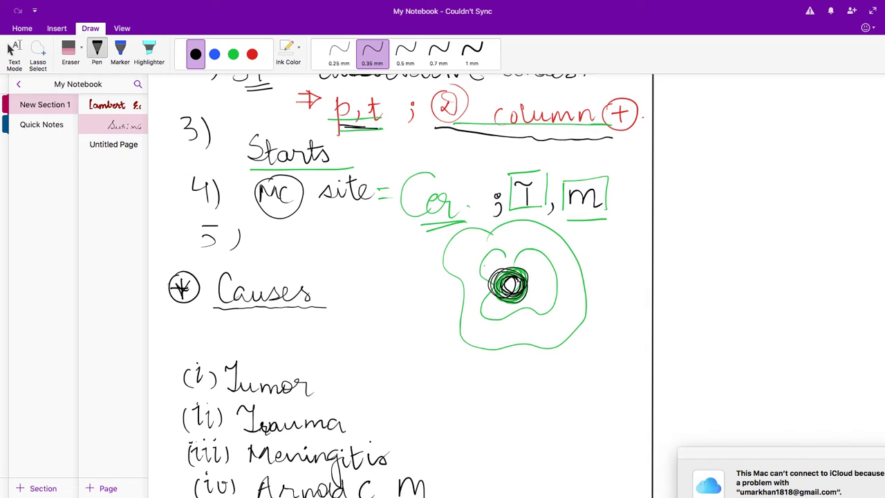
Extend the black shading further down the green cord sketch, then stop inking.
scroll(401, 276, "down", 5)
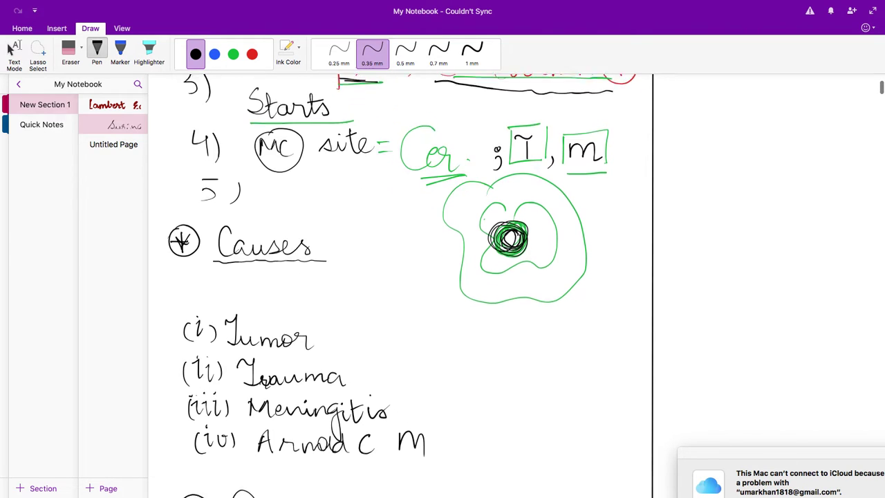
scroll(401, 277, "down", 1)
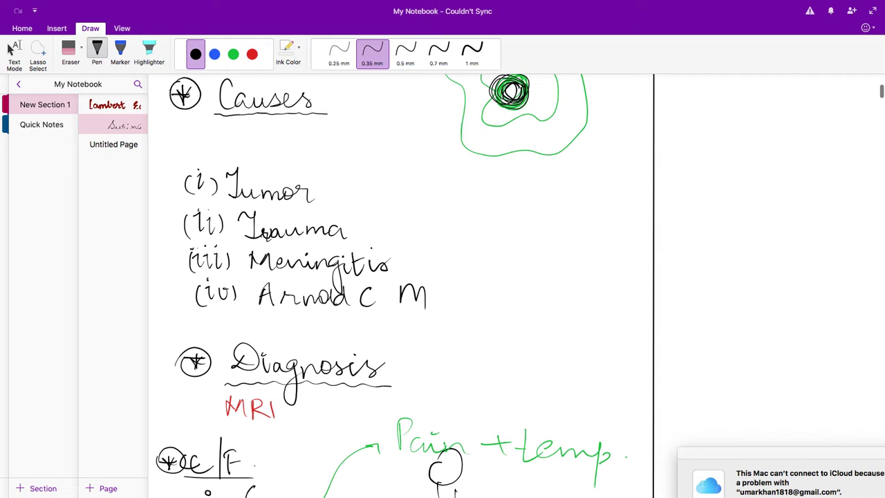
mouse_move(495, 104)
left_mouse_down()
mouse_move(484, 123)
mouse_move(484, 112)
left_mouse_up()
left_click(14, 49)
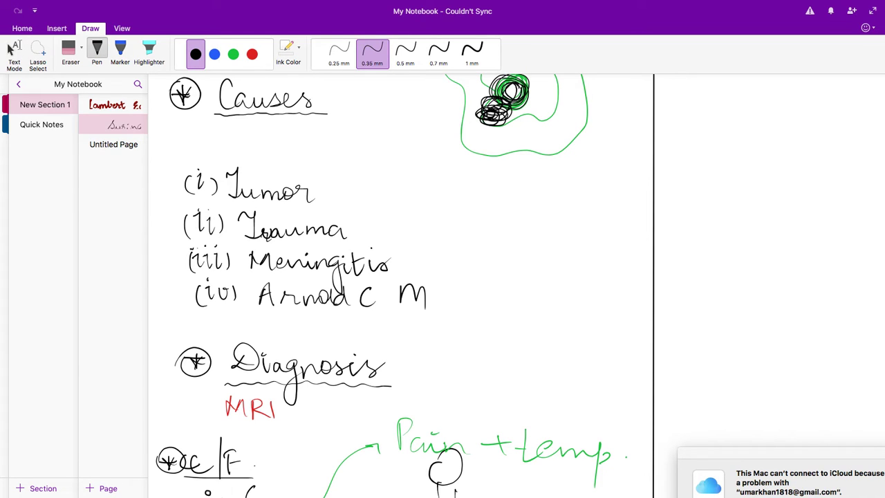
left_click(12, 50)
Handwrite 'Loss' in black above 'Pain + temp' on the cape diagram.
scroll(148, 136, "down", 1)
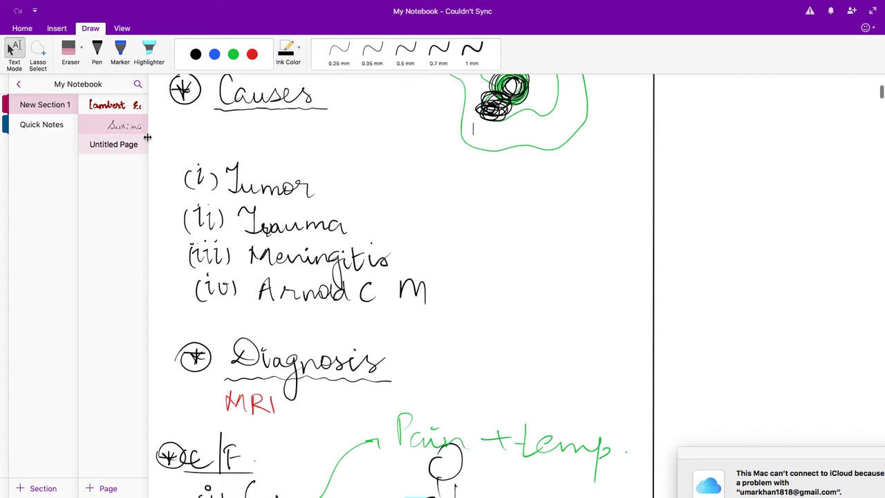
scroll(204, 151, "down", 10)
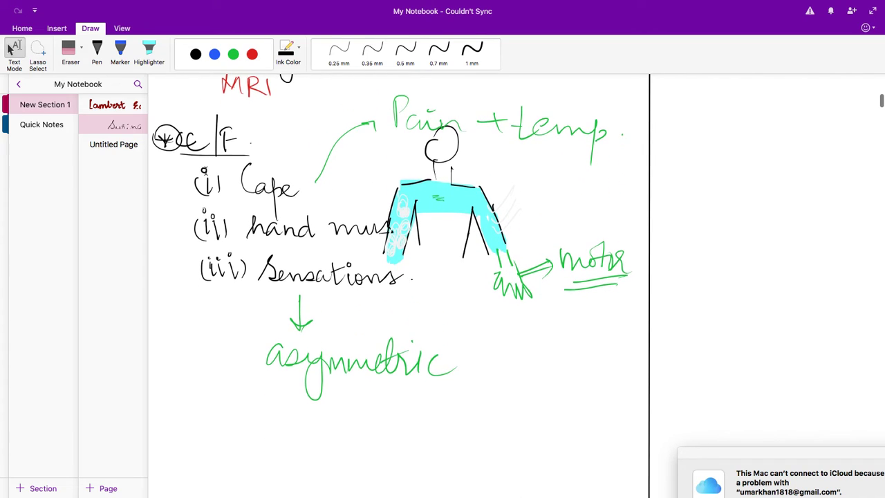
left_click(12, 50)
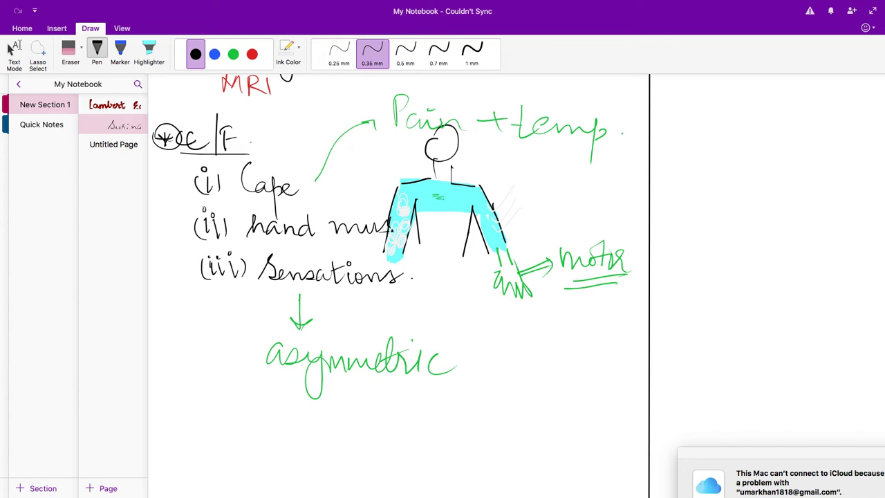
mouse_move(453, 82)
left_mouse_down()
mouse_move(451, 103)
mouse_move(459, 102)
left_mouse_up()
left_click_drag(474, 97, 512, 107)
Draw a line and arrow under 'motor' and write 'Wasting' below it.
left_click_drag(493, 256, 493, 269)
mouse_move(566, 281)
left_mouse_down()
mouse_move(645, 291)
mouse_move(573, 308)
mouse_move(579, 303)
left_mouse_up()
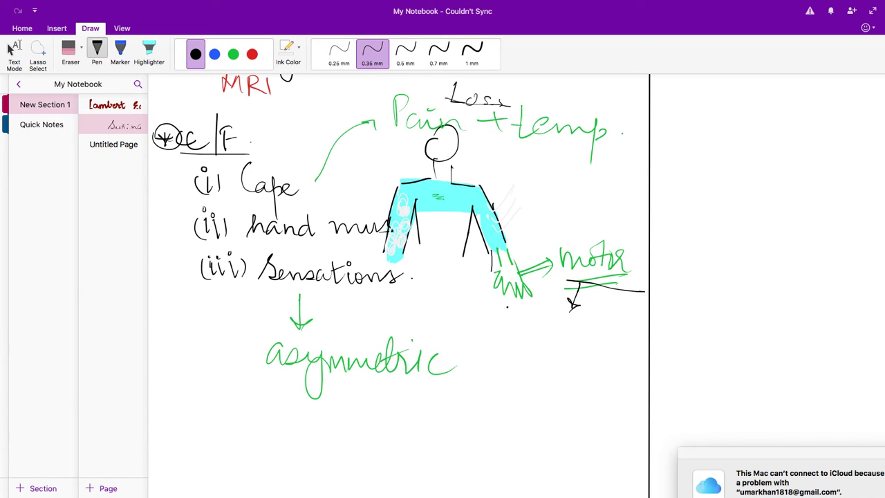
mouse_move(496, 310)
left_mouse_down()
mouse_move(579, 339)
mouse_move(583, 321)
mouse_move(595, 341)
mouse_move(565, 365)
left_mouse_up()
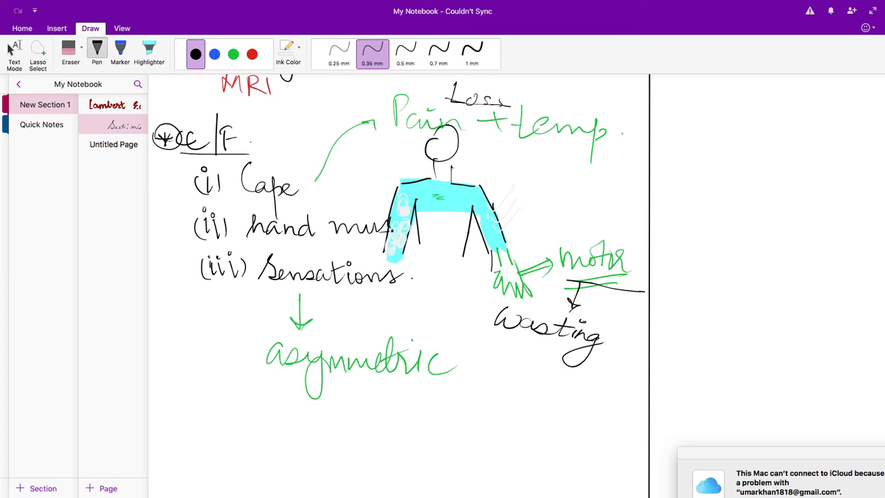
Cross out the (ii) numbering and double-underline 'Sensations'.
mouse_move(187, 236)
left_mouse_down()
mouse_move(197, 244)
mouse_move(234, 216)
mouse_move(208, 243)
left_mouse_up()
left_click_drag(207, 242, 246, 220)
left_click_drag(260, 282, 401, 295)
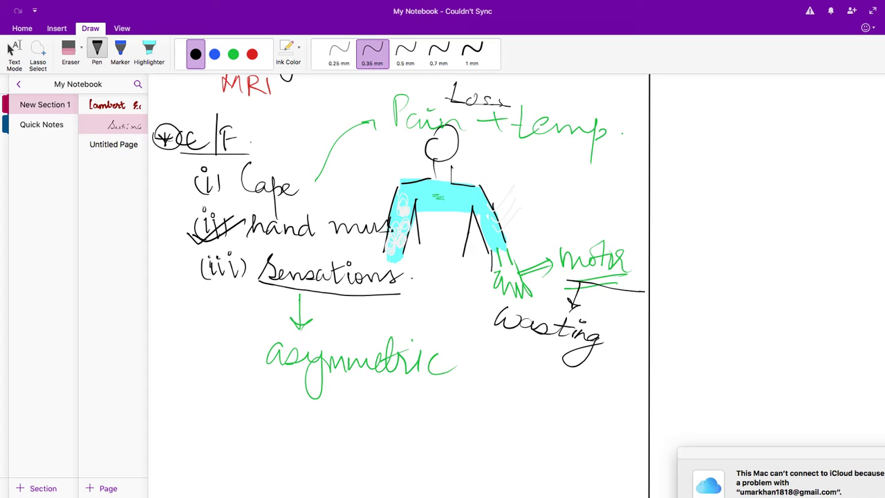
left_click_drag(263, 288, 393, 283)
Write 'P,t' with an underline and up arrow below 'asymmetric'.
left_click_drag(257, 392, 261, 418)
left_click_drag(259, 395, 274, 411)
mouse_move(295, 386)
left_mouse_down()
mouse_move(299, 412)
mouse_move(311, 397)
left_mouse_up()
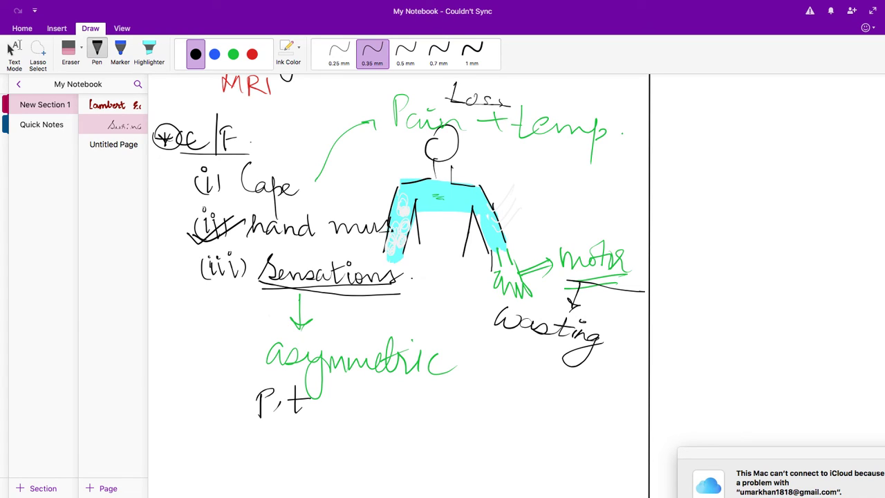
left_click_drag(265, 418, 303, 418)
mouse_move(257, 421)
left_mouse_down()
mouse_move(300, 420)
mouse_move(347, 405)
mouse_move(337, 392)
mouse_move(357, 392)
mouse_move(347, 391)
left_mouse_up()
Put quotation marks around 'asymmetric' and underline it.
left_click_drag(254, 329, 254, 333)
left_click_drag(261, 325, 262, 336)
left_click_drag(429, 321, 431, 329)
left_click_drag(437, 321, 435, 332)
left_click_drag(255, 365, 438, 371)
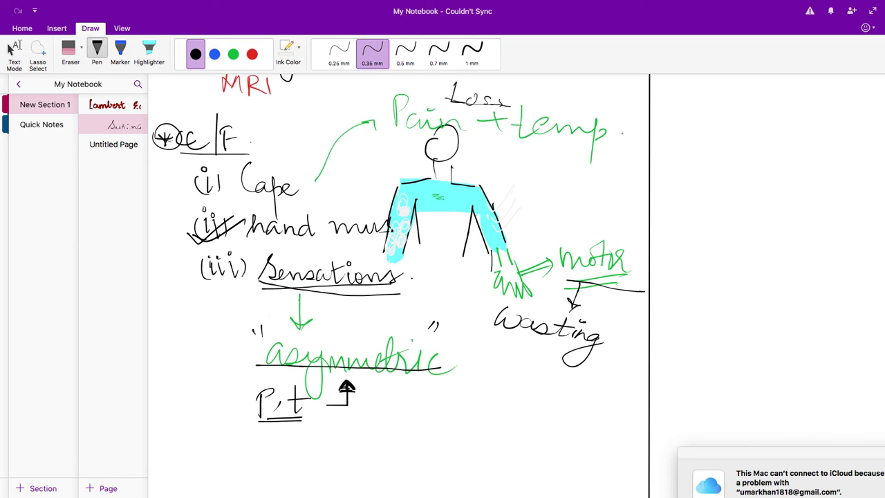
Put the pen away and return the page to Text Mode.
left_click(11, 48)
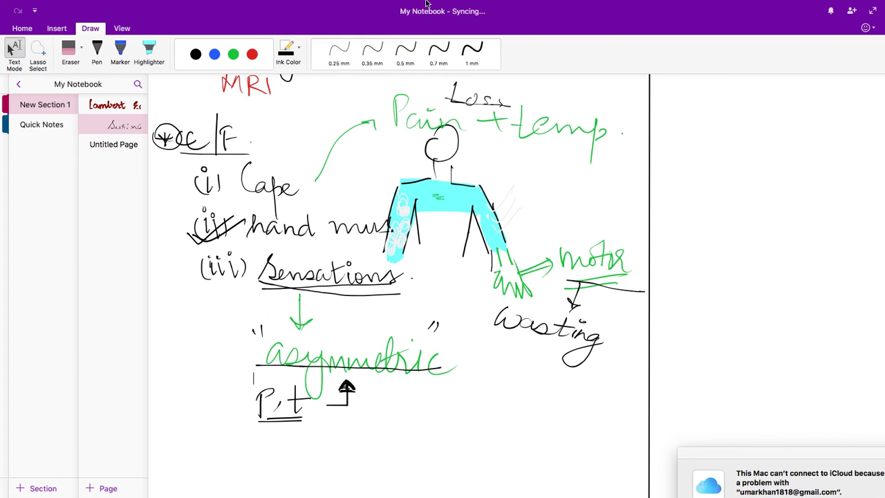
mouse_move(615, 4)
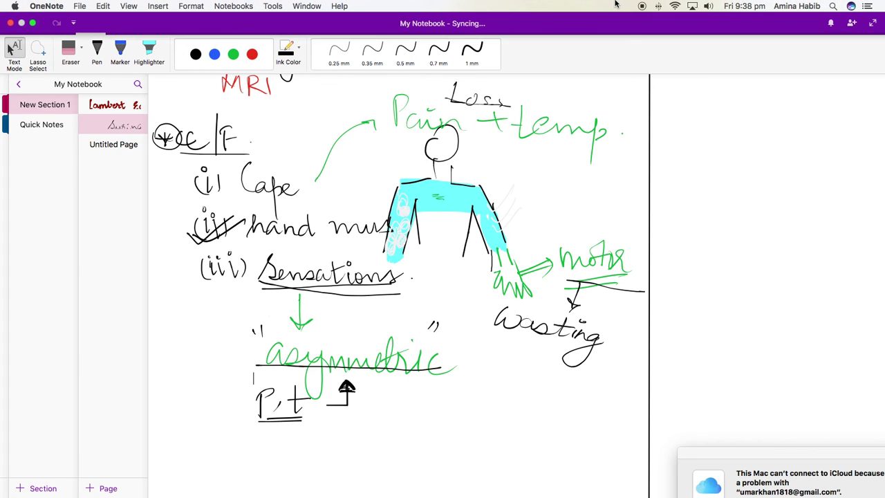